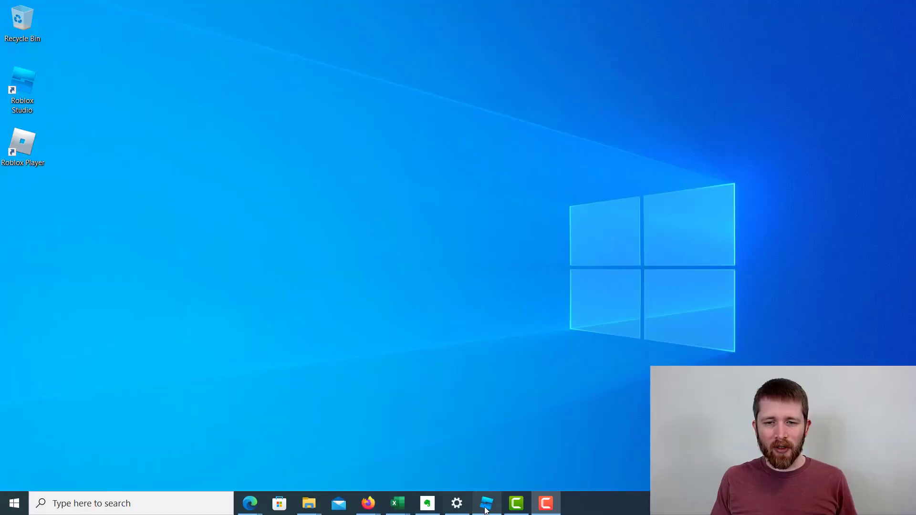
pyautogui.click(487, 505)
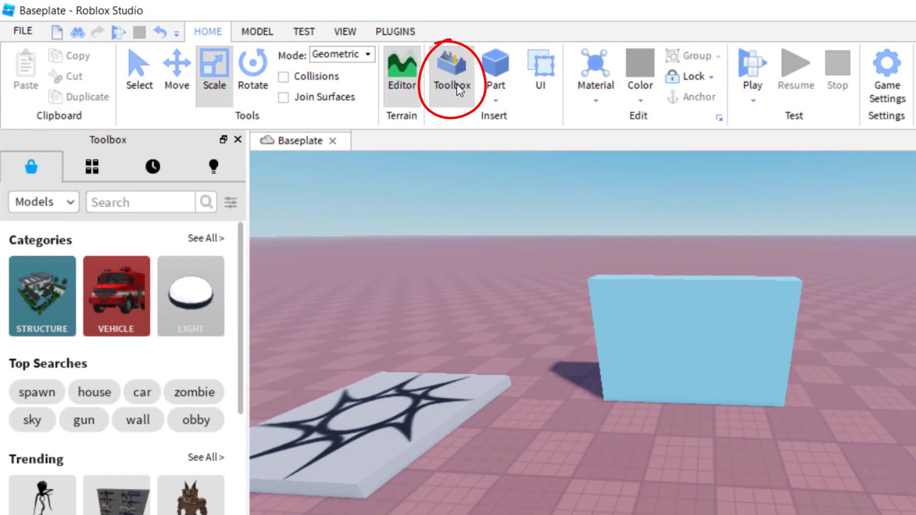
# Step: Show the Toolbox and switch its marketplace category from models to plugins
pyautogui.click(457, 84)
pyautogui.click(457, 84)
pyautogui.click(55, 205)
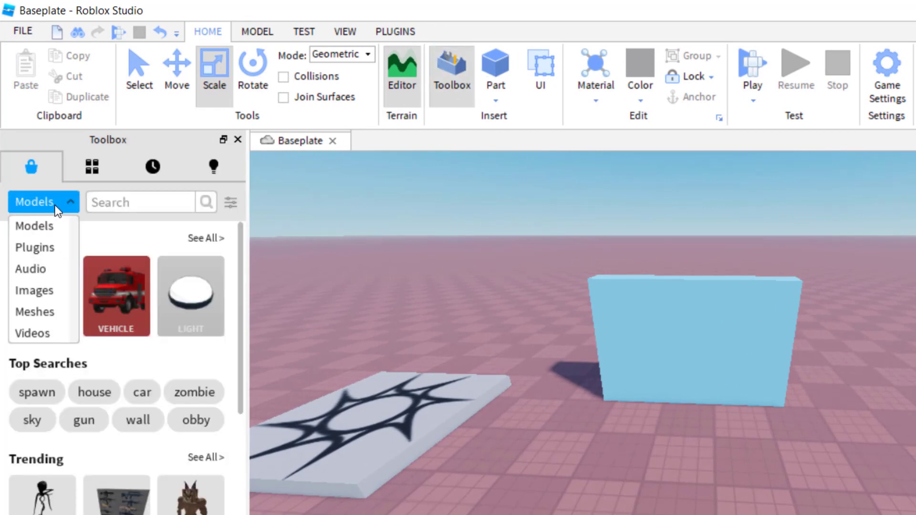
pyautogui.click(49, 245)
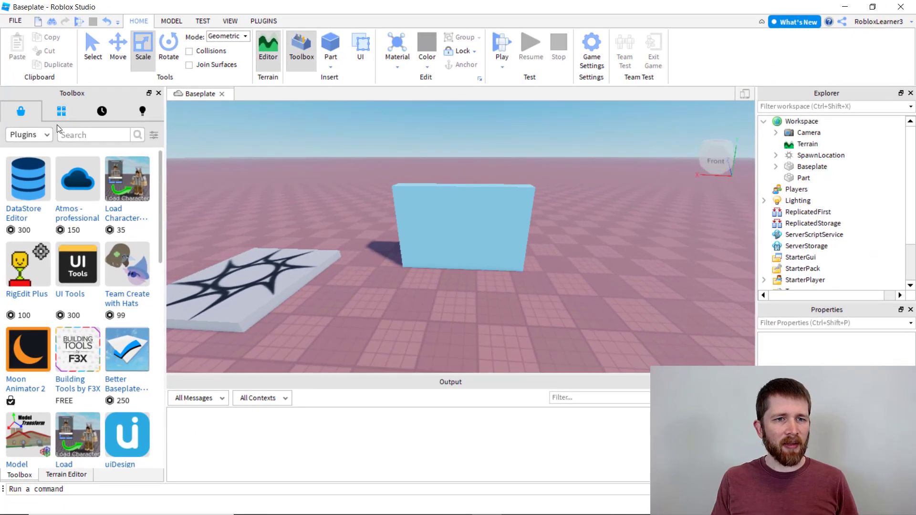
# Step: Search the marketplace plugins for "3d text" and install the free 3D Text Updated plugin
pyautogui.click(105, 153)
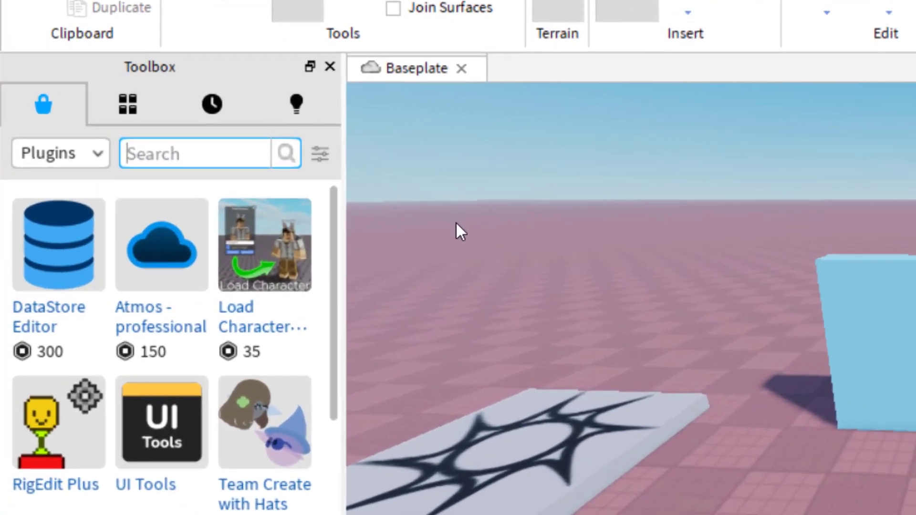
pyautogui.write('3d text')
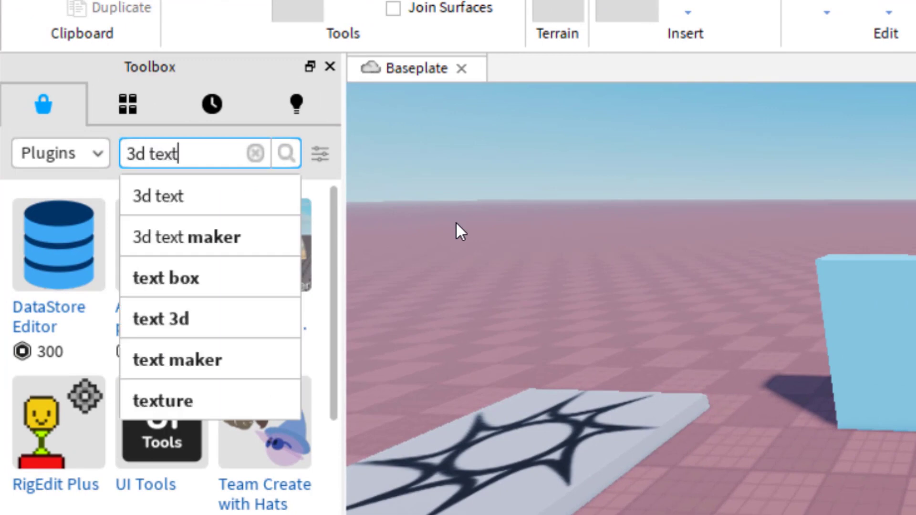
pyautogui.press('Return')
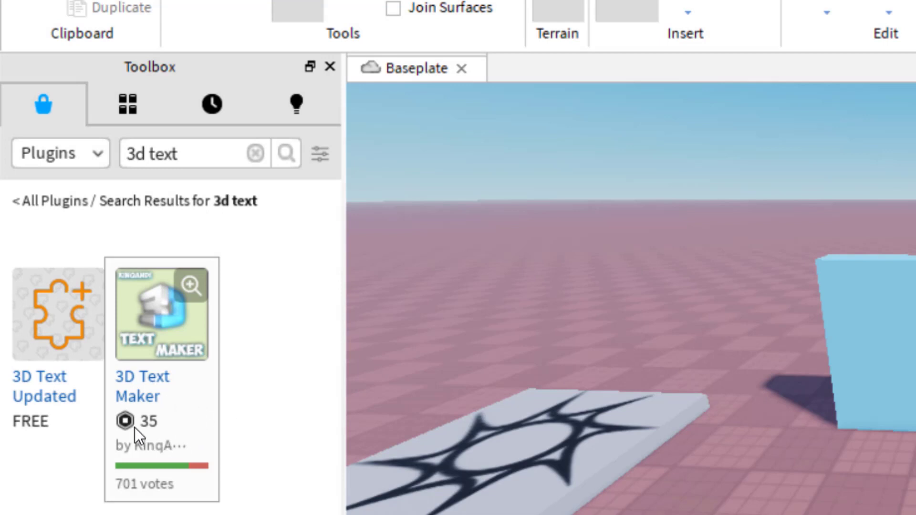
pyautogui.click(61, 326)
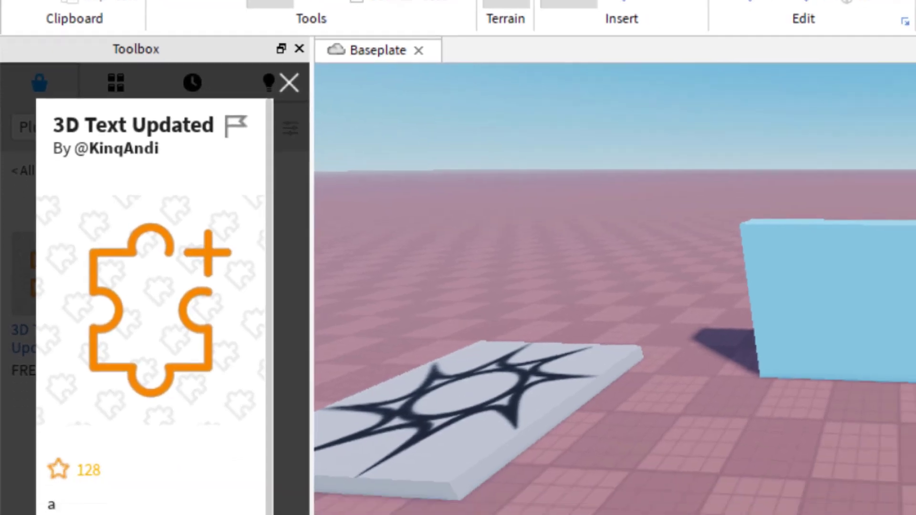
pyautogui.click(172, 466)
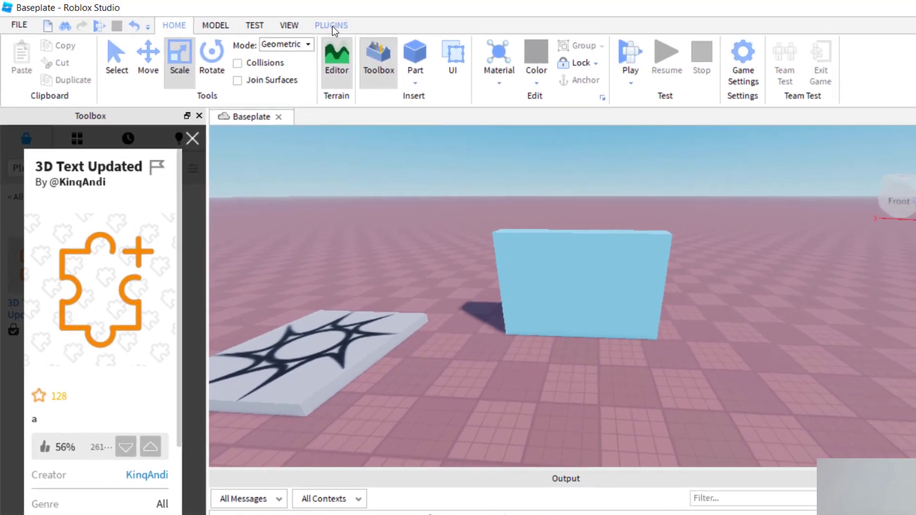
# Step: Check the installed plugins list in Plugin Management for 3D Text Updated and close it
pyautogui.click(332, 27)
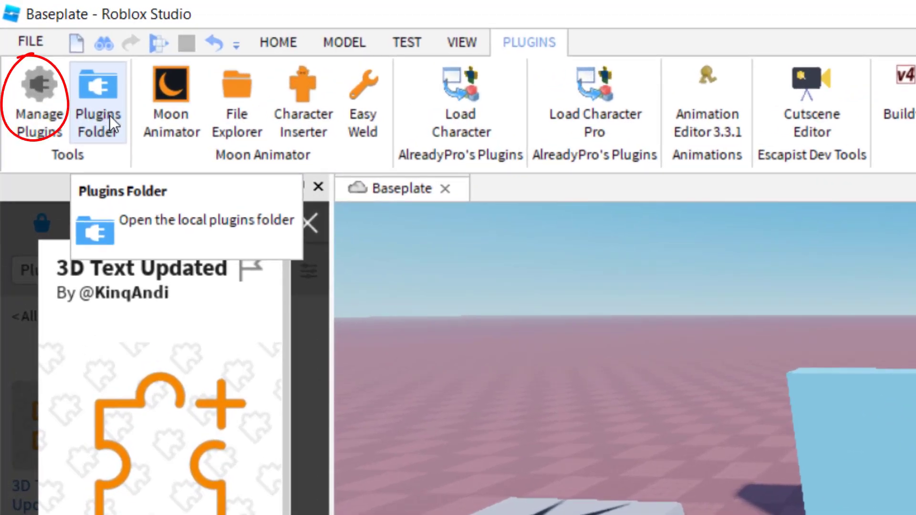
pyautogui.click(35, 102)
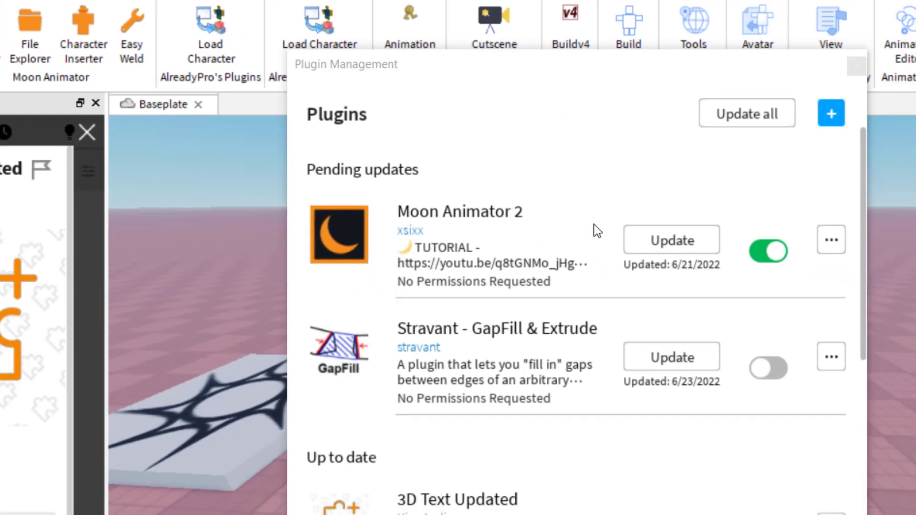
pyautogui.scroll(-5, 327, 158)
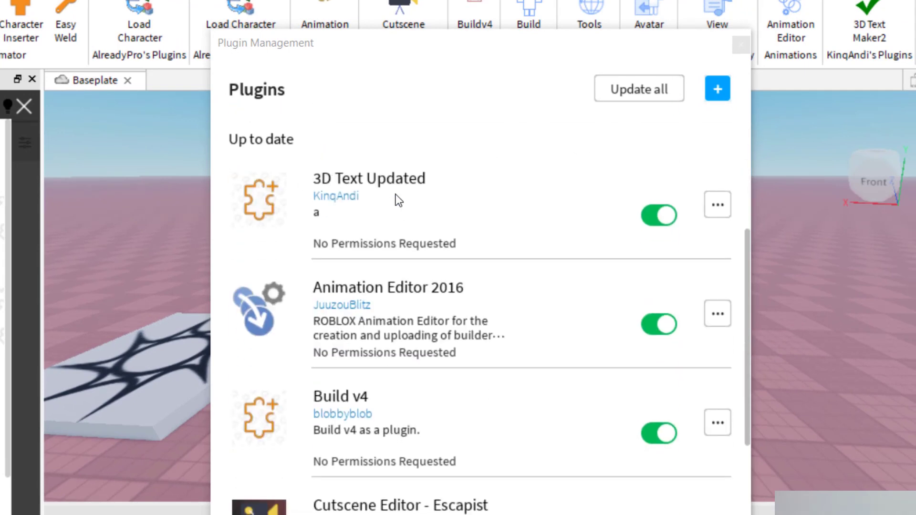
pyautogui.click(741, 45)
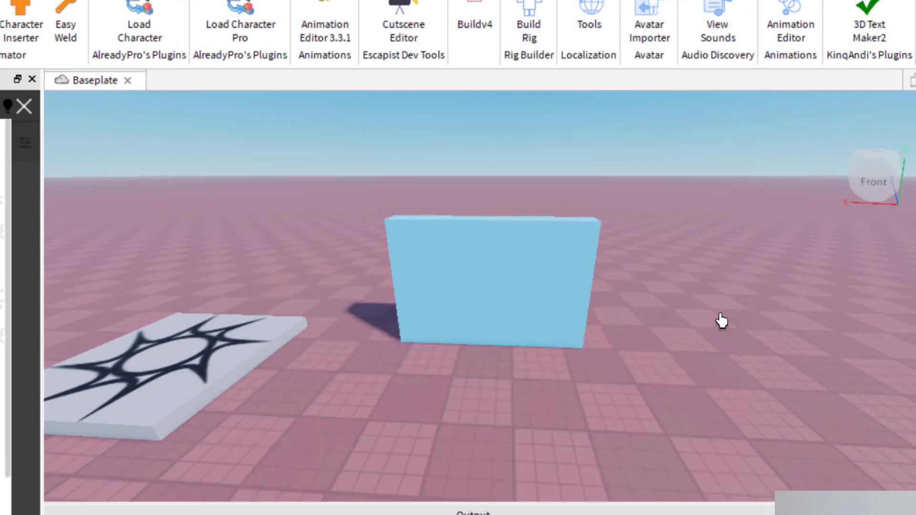
# Step: Create 3D letters reading "My first 3d Text" with 3D Text Maker2, using the blue Part as the starting position
pyautogui.click(882, 26)
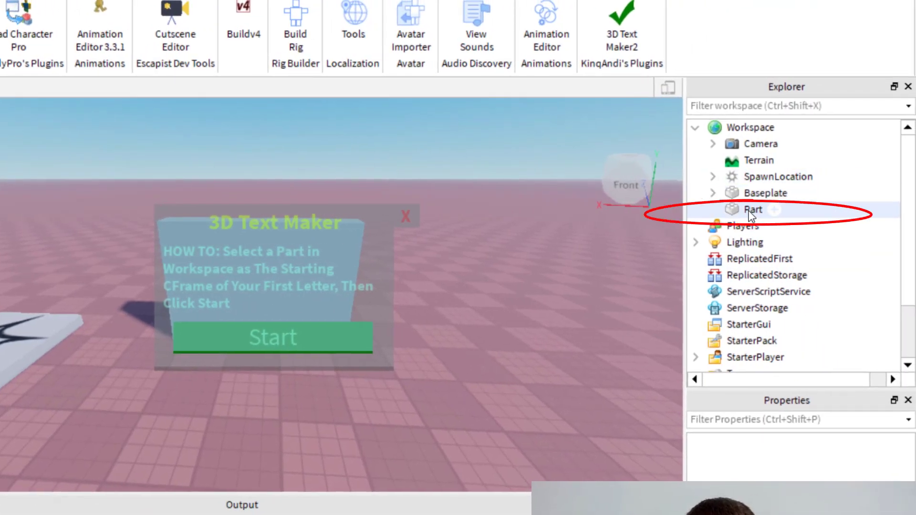
pyautogui.click(750, 210)
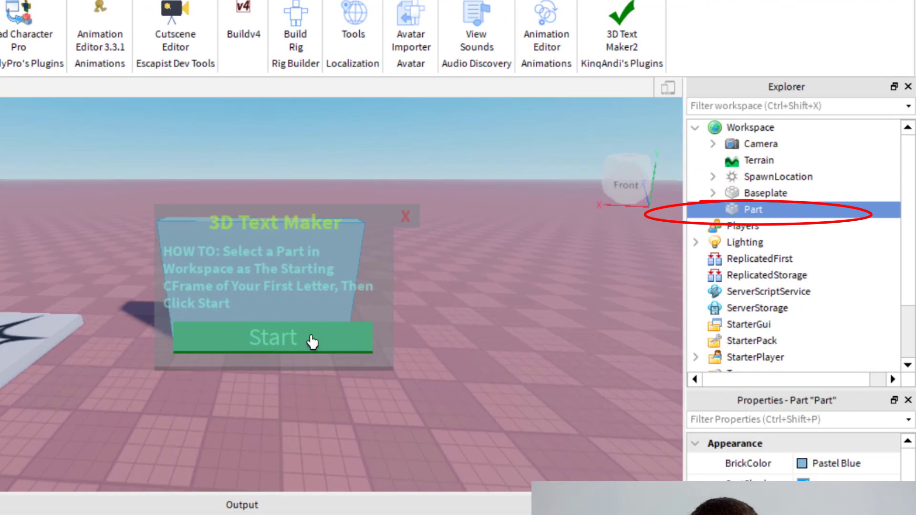
pyautogui.click(296, 342)
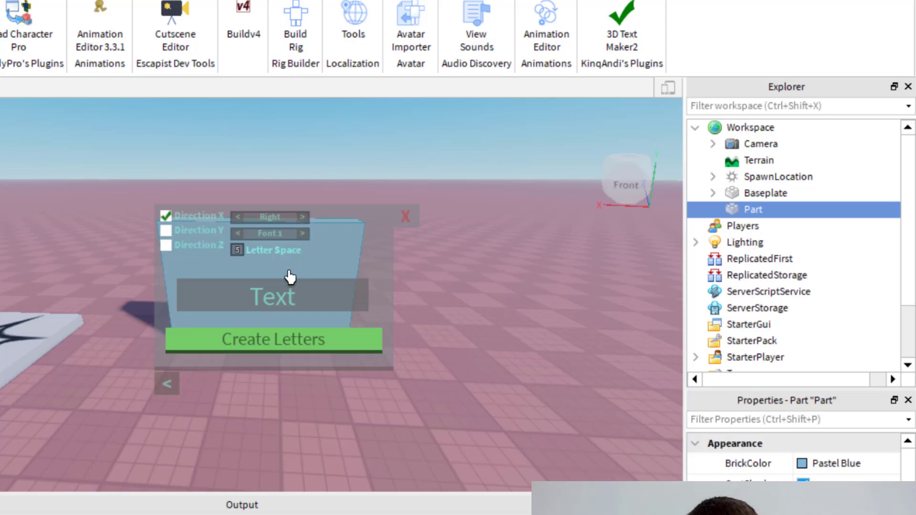
pyautogui.click(263, 298)
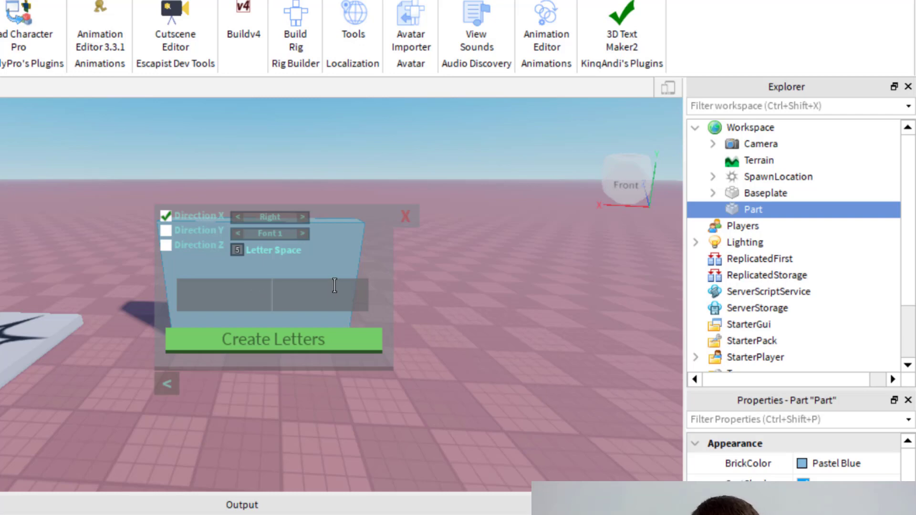
pyautogui.write('My first')
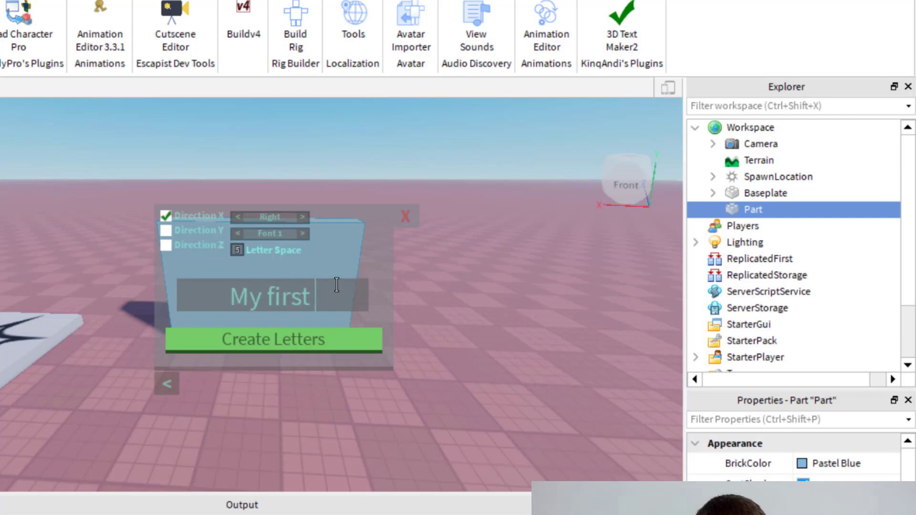
pyautogui.write(' 3d Text')
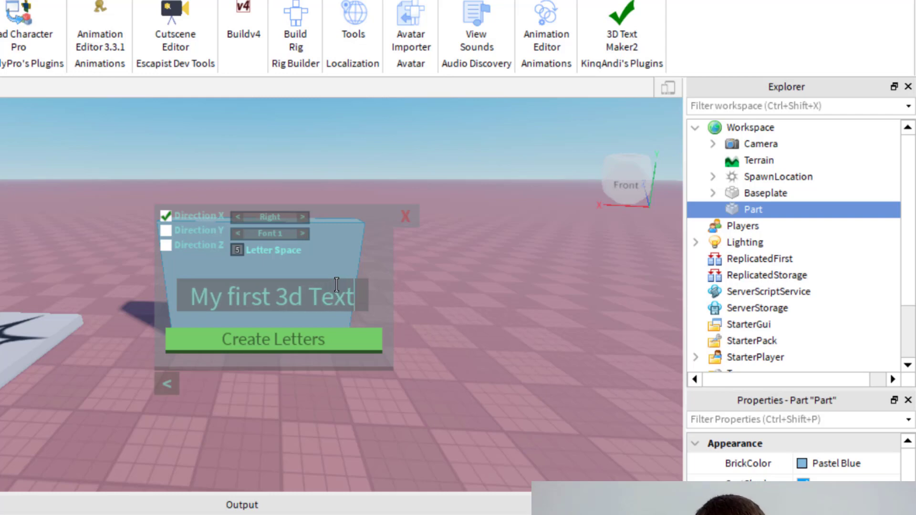
pyautogui.click(322, 347)
pyautogui.press('w')
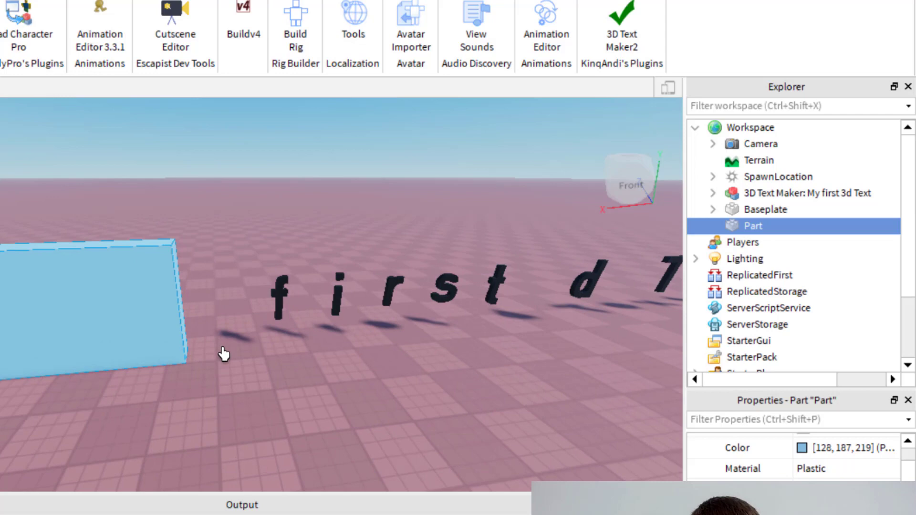
pyautogui.moveTo(233, 351); pyautogui.dragTo(233, 352, button='right')
pyautogui.press('a')
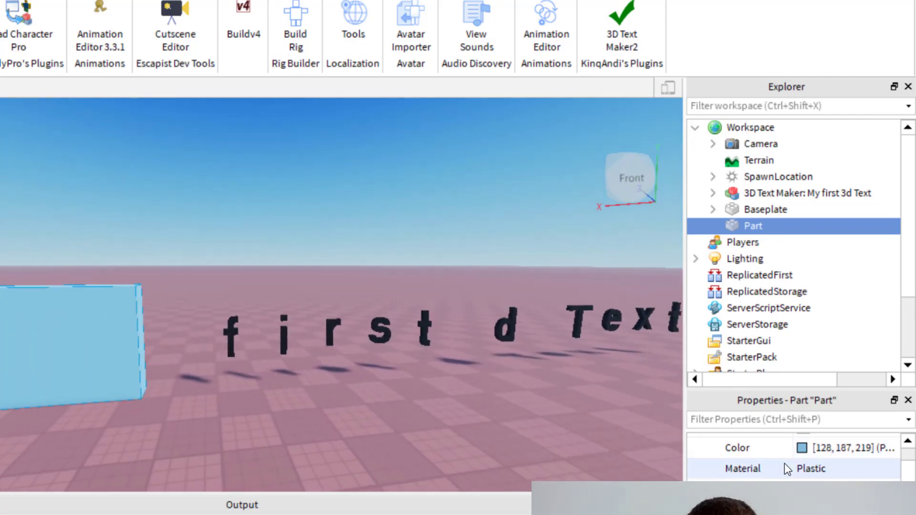
# Step: Set the Transparency of the blue Part to 1
pyautogui.scroll(-1, 794, 475)
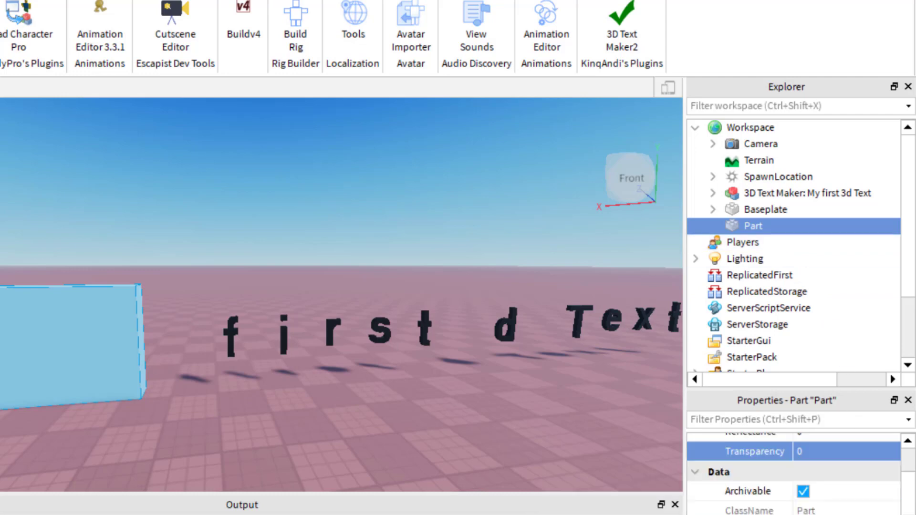
pyautogui.scroll(-4, 846, 475)
pyautogui.scroll(6, 846, 475)
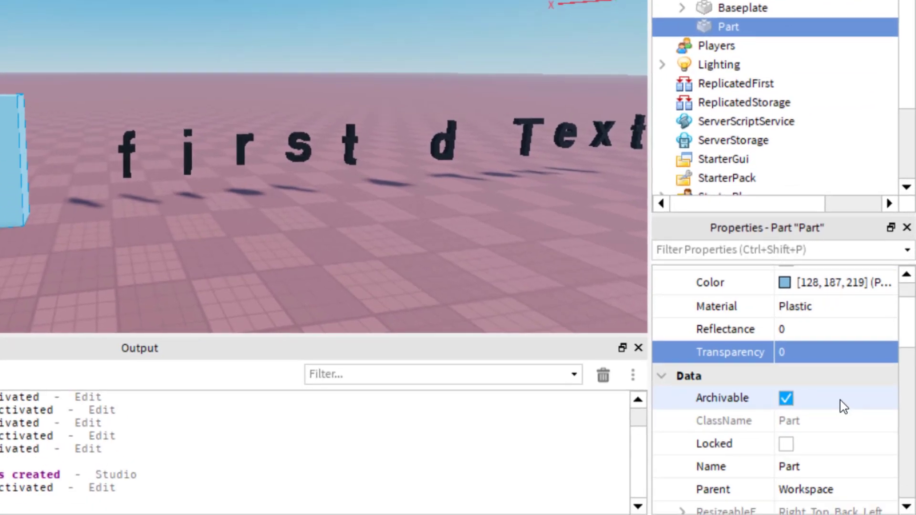
pyautogui.click(802, 418)
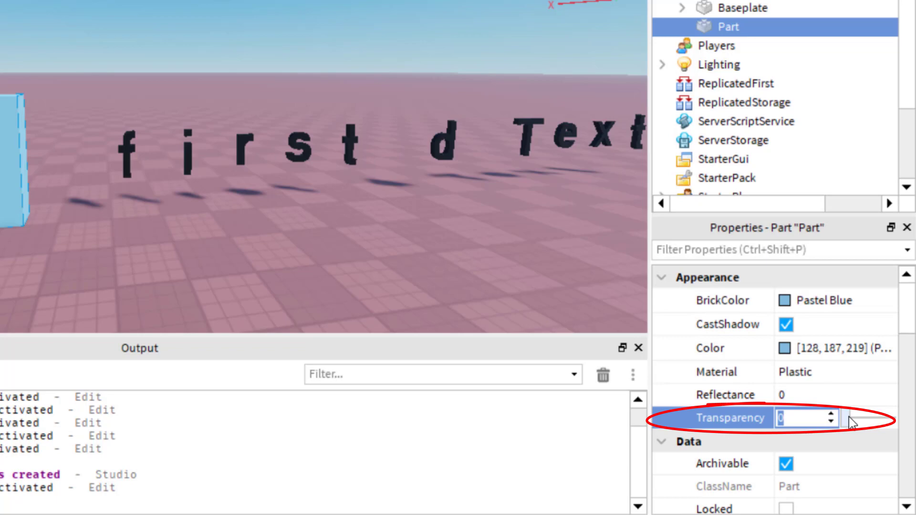
pyautogui.moveTo(842, 417); pyautogui.dragTo(909, 422)
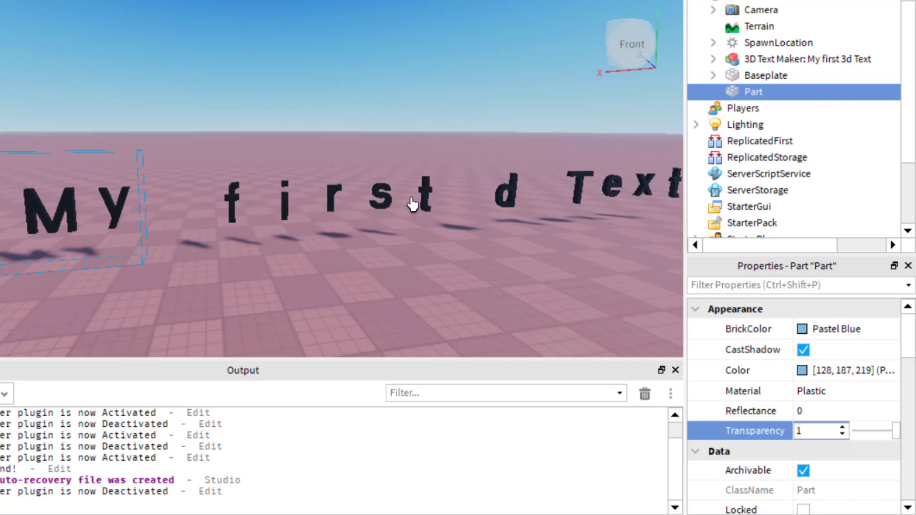
pyautogui.press('Return')
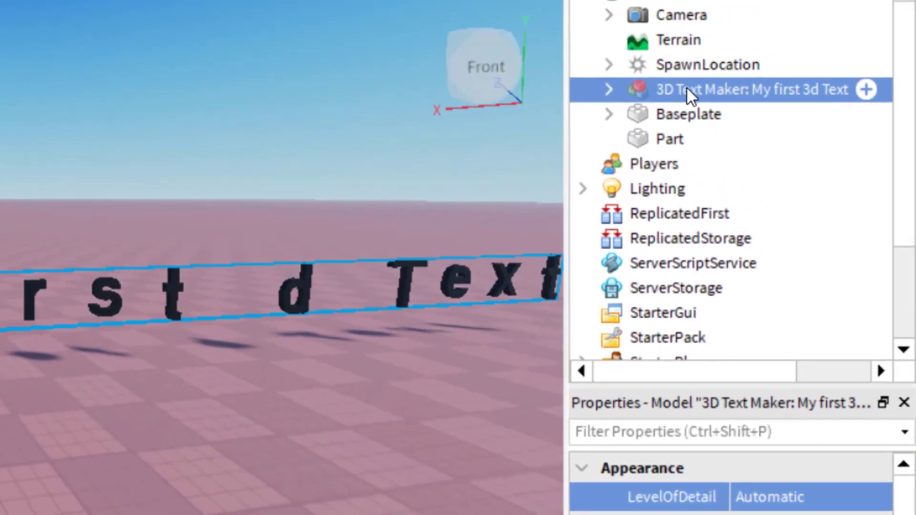
# Step: Delete the "3D Text Maker: My first 3d Text" model from the Workspace
pyautogui.click(601, 89)
pyautogui.click(690, 117)
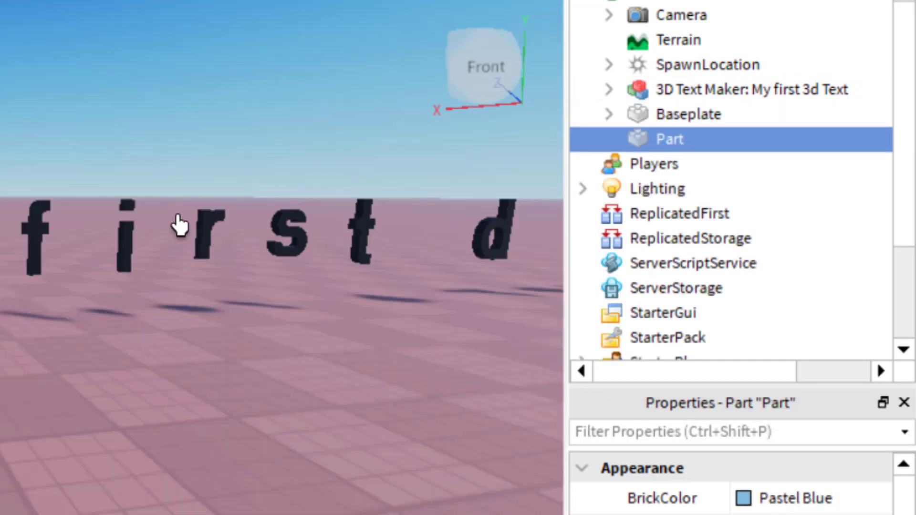
pyautogui.click(629, 84)
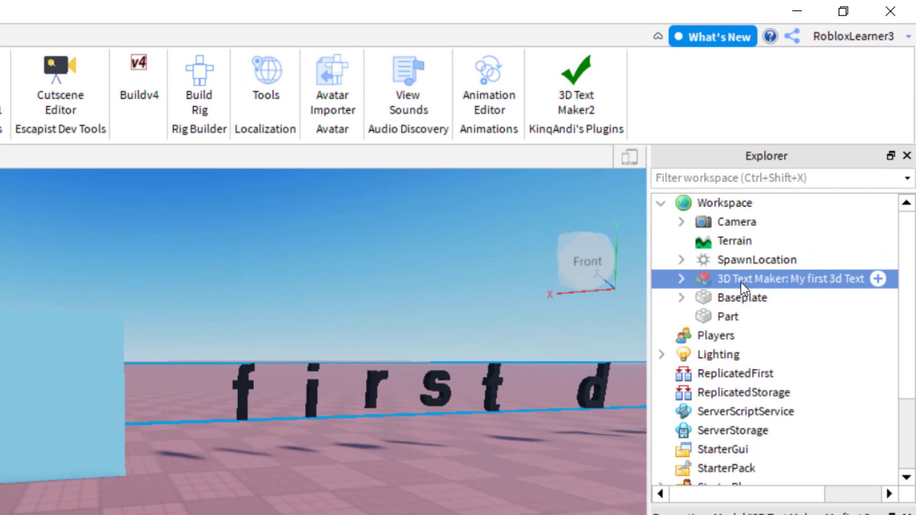
pyautogui.rightClick(742, 286)
pyautogui.click(715, 98)
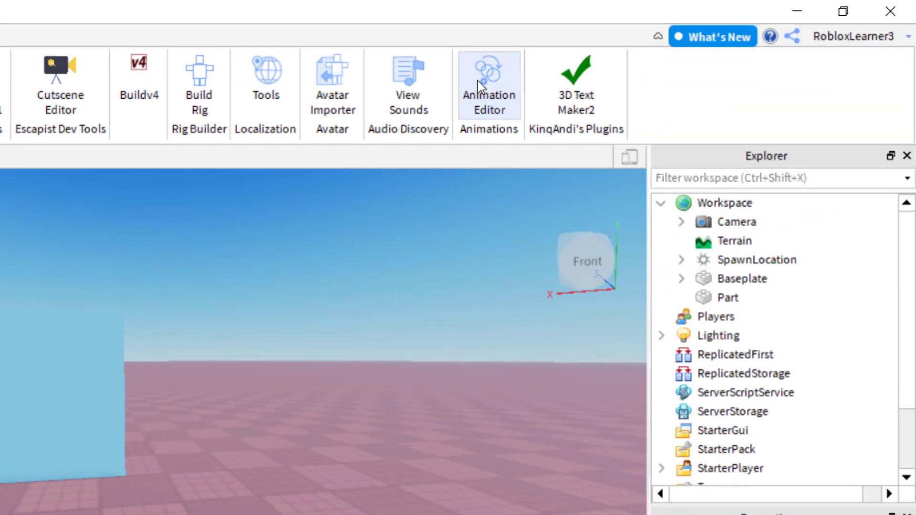
# Step: Start 3D Text Maker2 with the blue Part as the starting position and set the letter space to 1
pyautogui.click(584, 94)
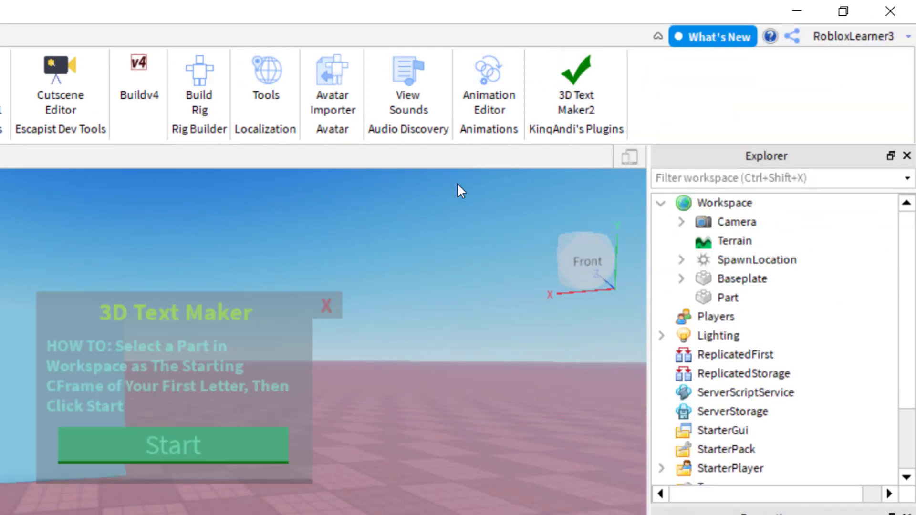
pyautogui.click(728, 299)
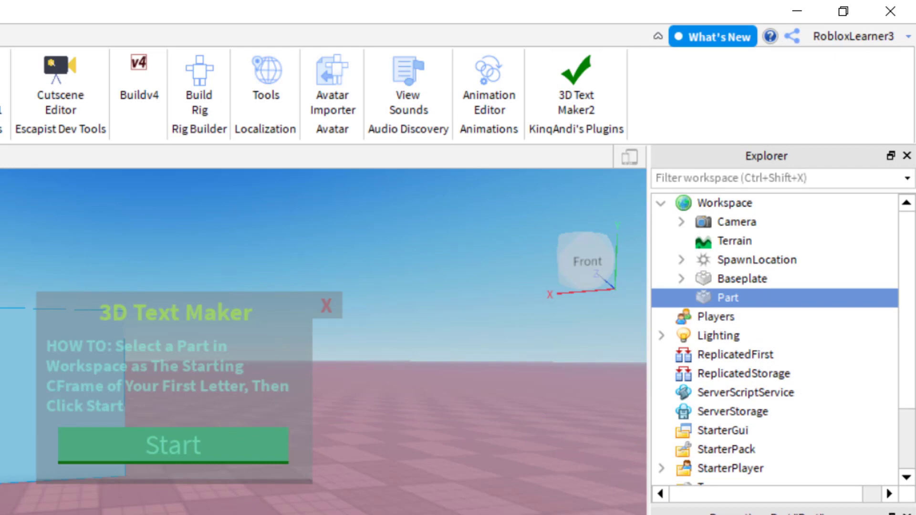
pyautogui.click(218, 452)
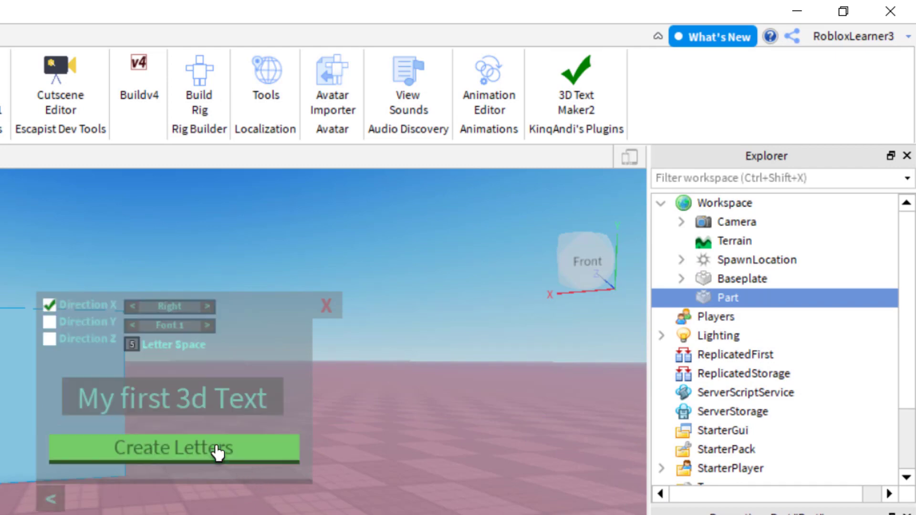
pyautogui.click(120, 343)
pyautogui.write('1')
# Step: Create 3D letters reading "First Text" in Font 2 and close the 3D Text Maker
pyautogui.click(165, 394)
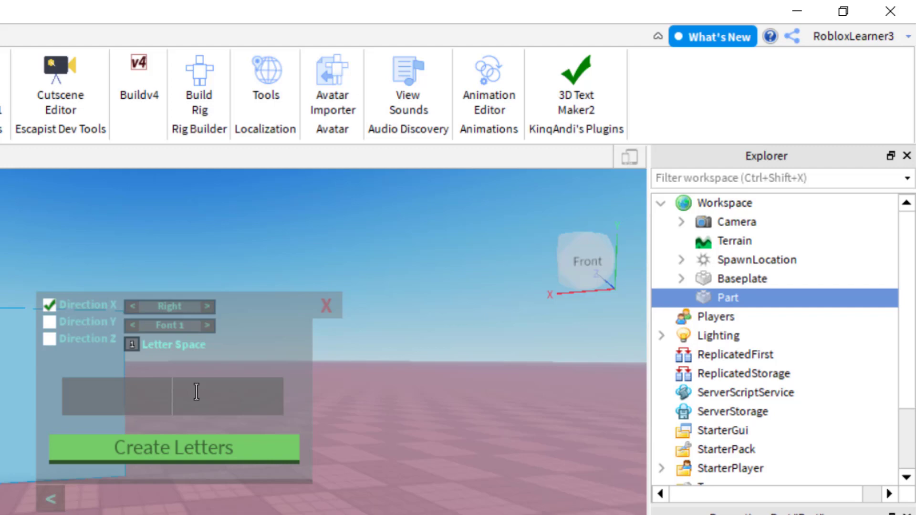
pyautogui.write('First Text')
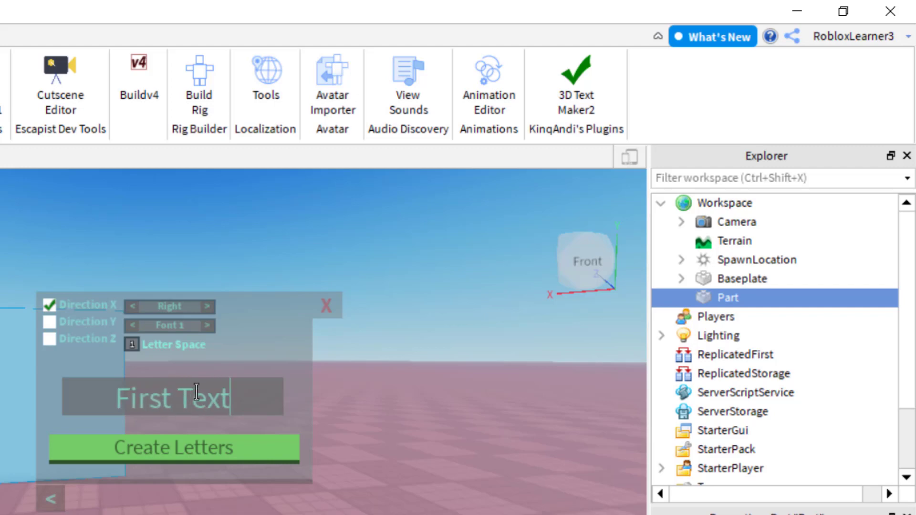
pyautogui.click(206, 325)
pyautogui.click(209, 454)
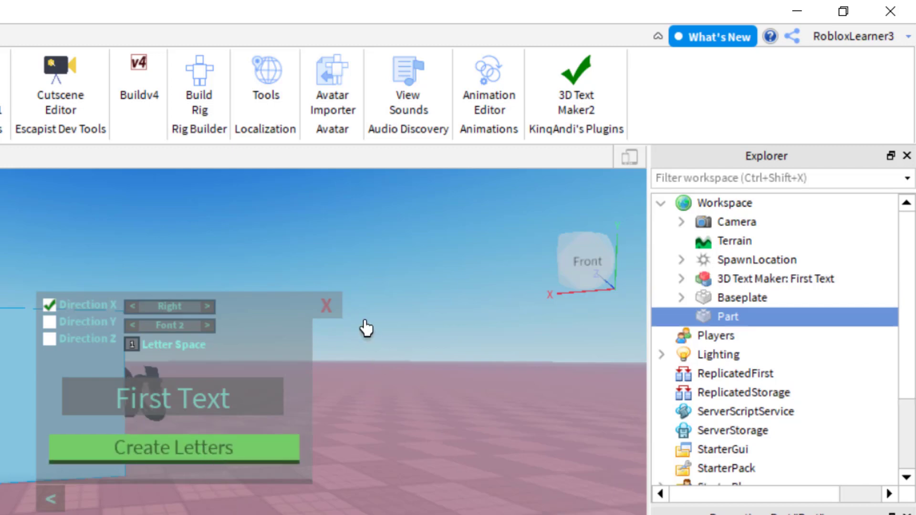
pyautogui.click(325, 305)
pyautogui.moveTo(301, 396); pyautogui.dragTo(0, 225, button='right')
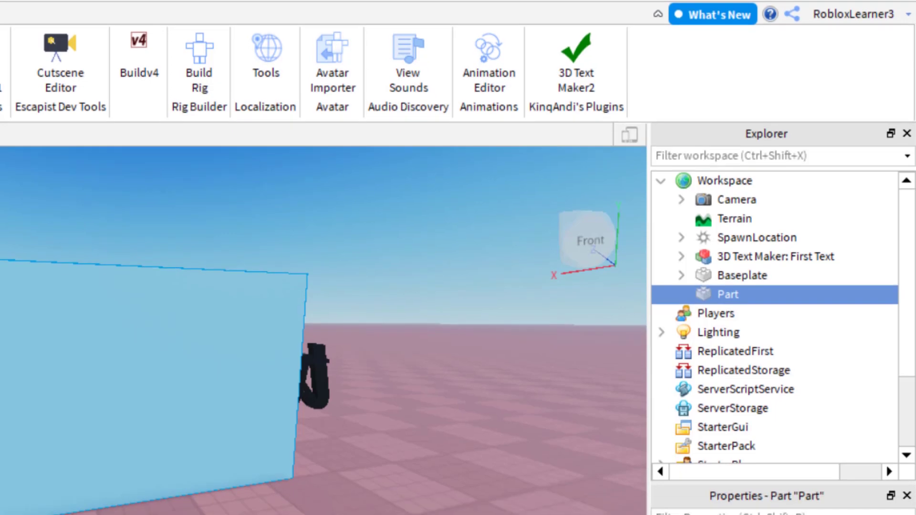
# Step: Set the Transparency of the blue Part around the 3D letters to 1
pyautogui.click(793, 465)
pyautogui.click(855, 438)
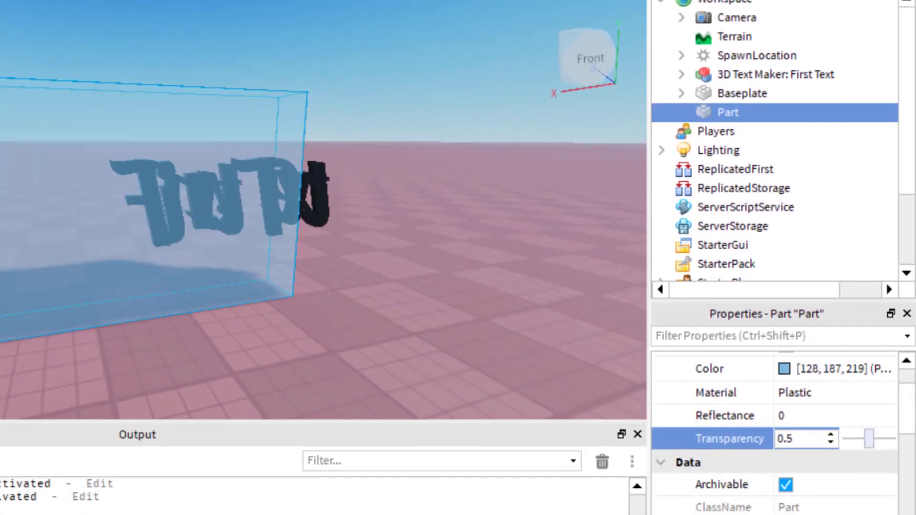
pyautogui.click(855, 438)
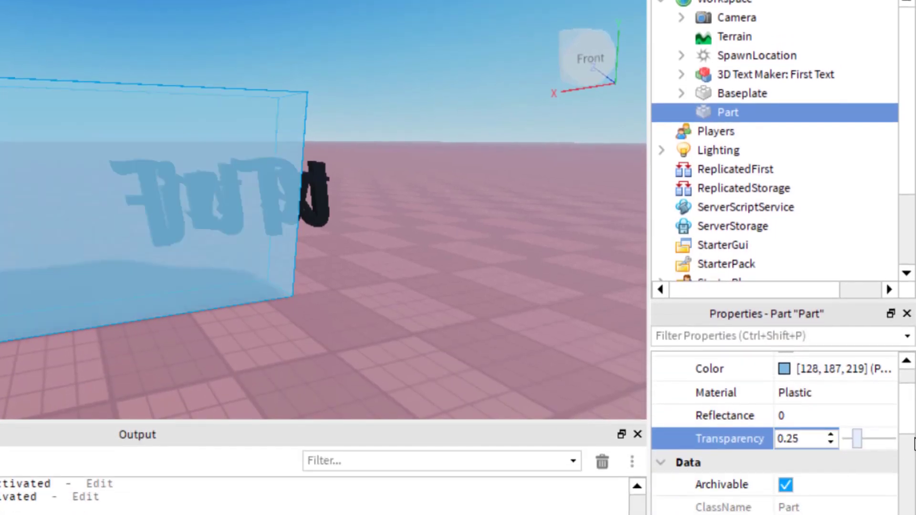
pyautogui.moveTo(860, 443); pyautogui.dragTo(892, 439)
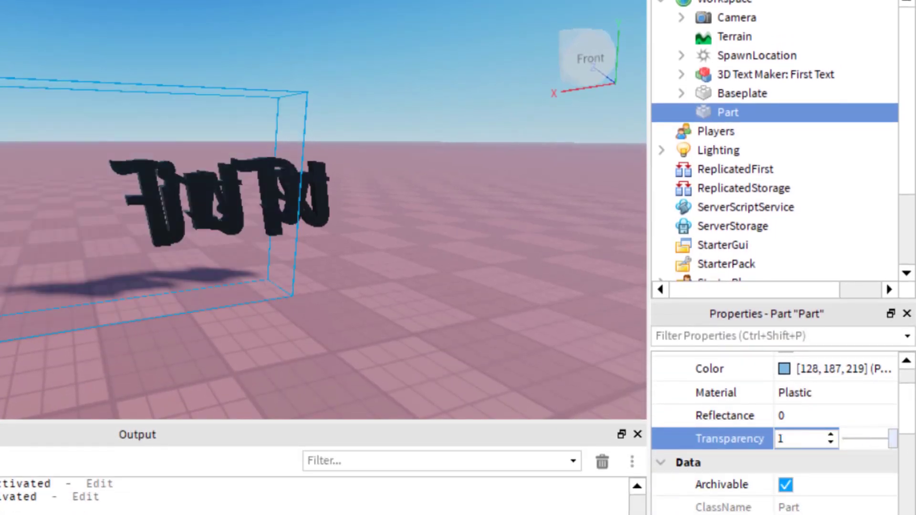
pyautogui.press('f')
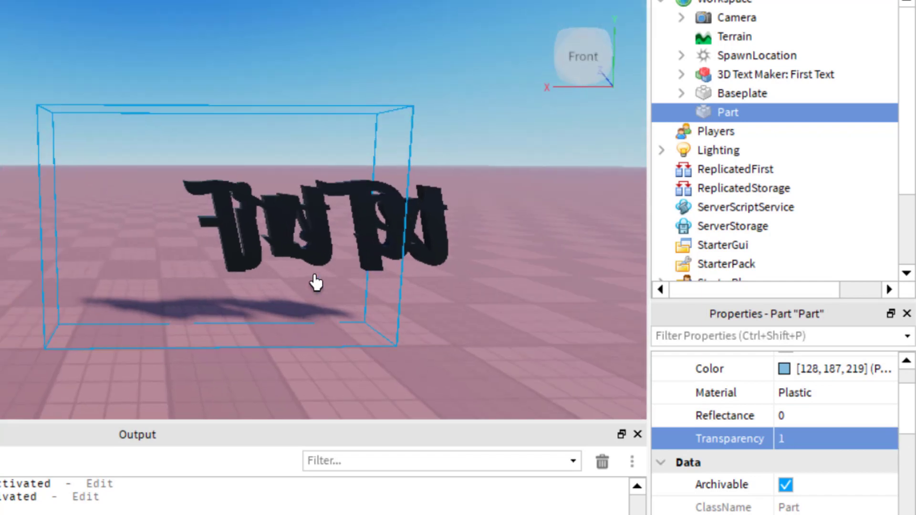
# Step: Inspect the "First Text" letters inside the Part's outline and undo the last Transparency change
pyautogui.press('d')
pyautogui.press('w')
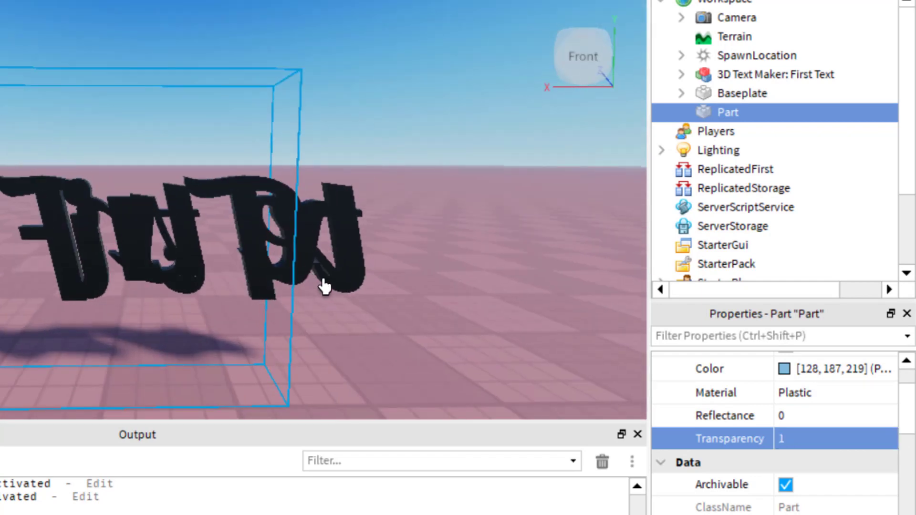
pyautogui.press('s')
pyautogui.press('d')
pyautogui.press('a')
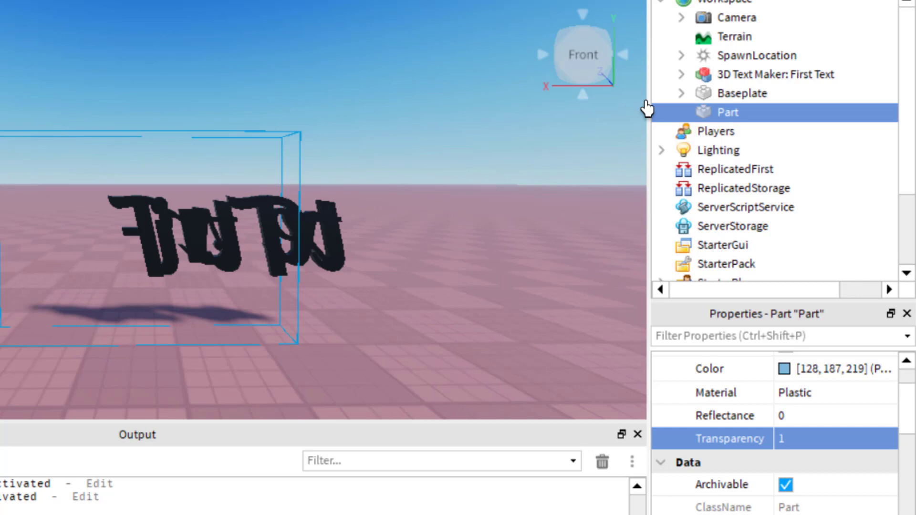
pyautogui.moveTo(746, 117)
pyautogui.hotkey('ctrl', 'z')
# Step: Make the blue Part fully transparent by setting its Transparency to 1
pyautogui.click(803, 439)
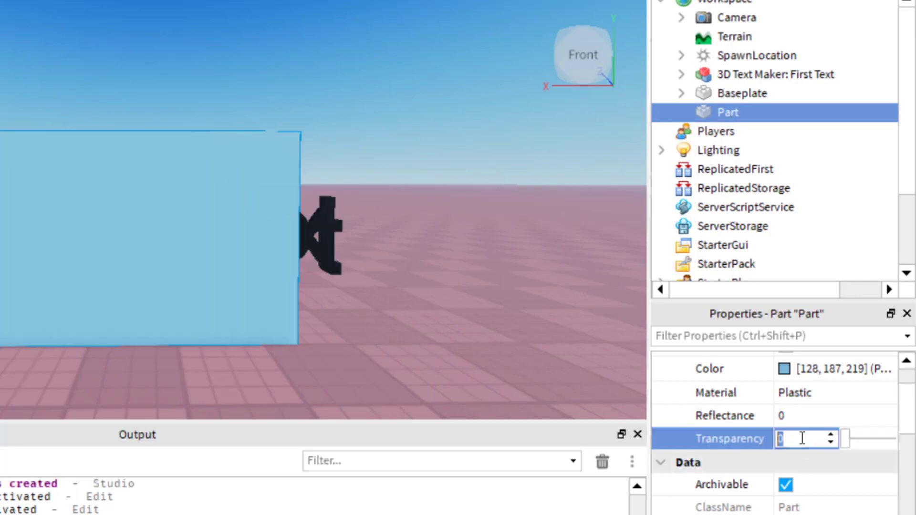
pyautogui.moveTo(845, 439); pyautogui.dragTo(892, 438)
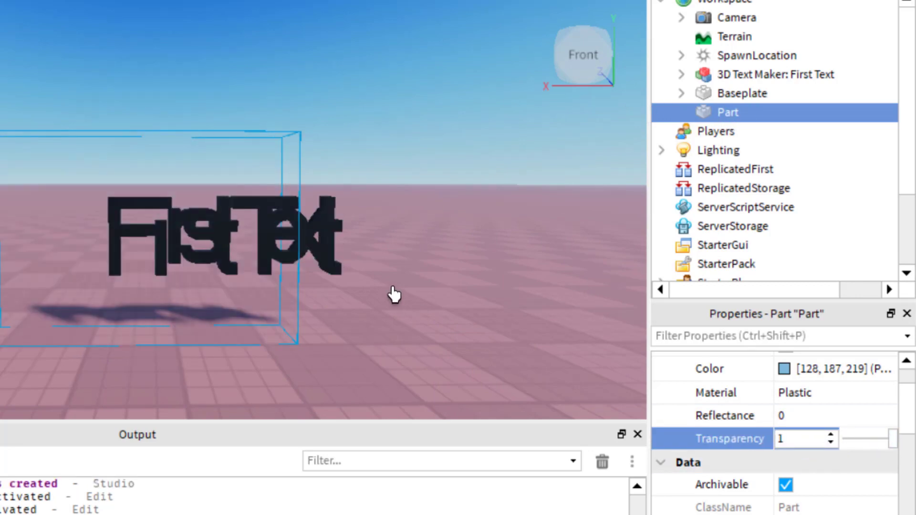
pyautogui.press('Return')
# Step: Examine the shape and spacing of the "First Text" letters and their position relative to the Part
pyautogui.press('d')
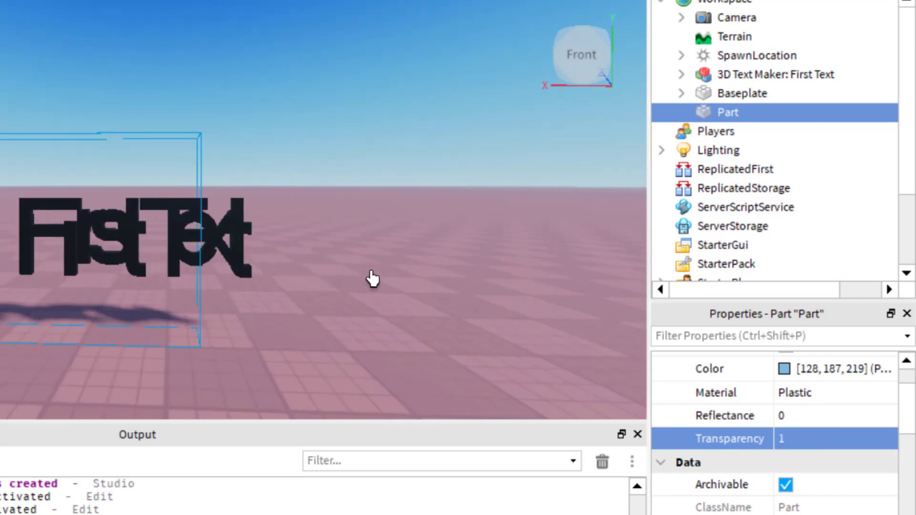
pyautogui.press('a')
pyautogui.press('w')
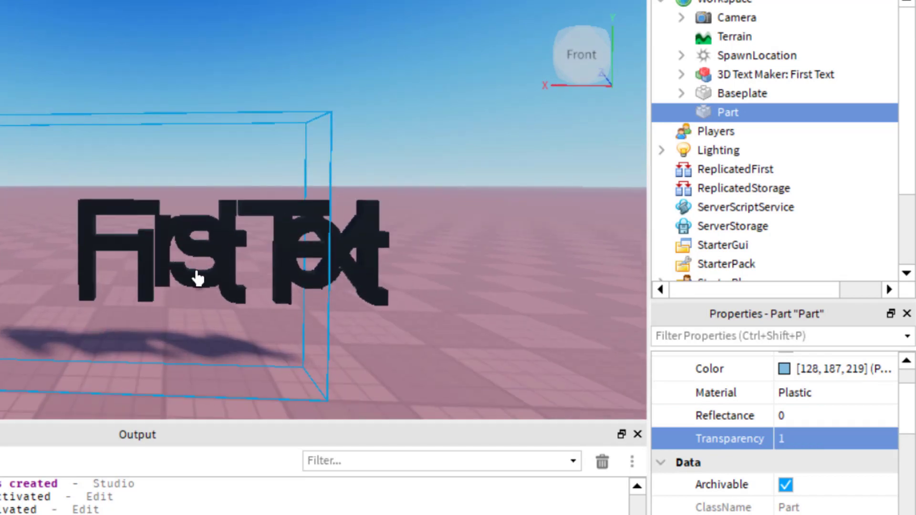
pyautogui.press('d')
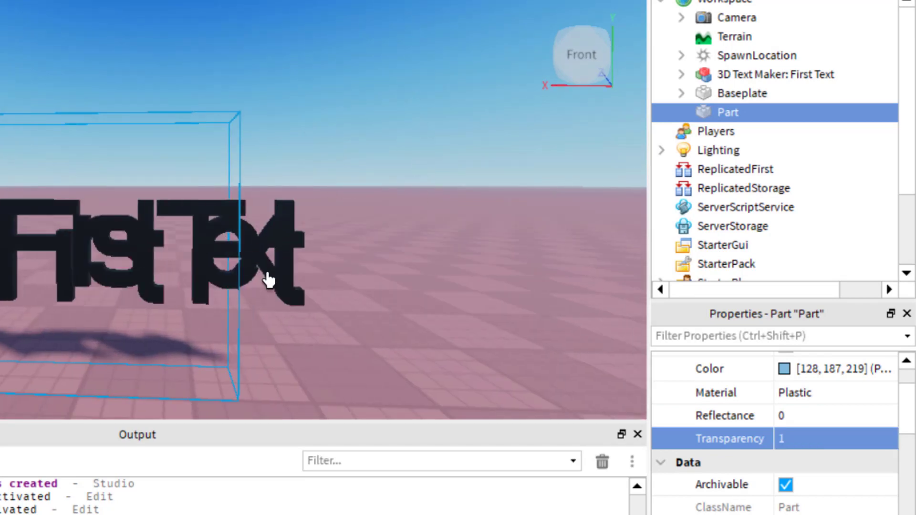
pyautogui.press('d')
pyautogui.moveTo(286, 251); pyautogui.dragTo(285, 251, button='right')
pyautogui.press('a')
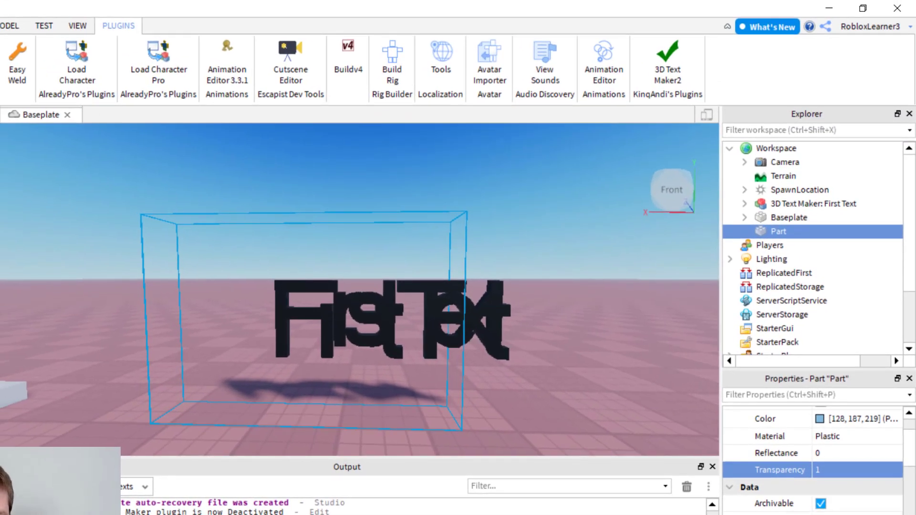
# Step: Insert a new block part at the "First Text" letters and view it from the side
pyautogui.click(0, 26)
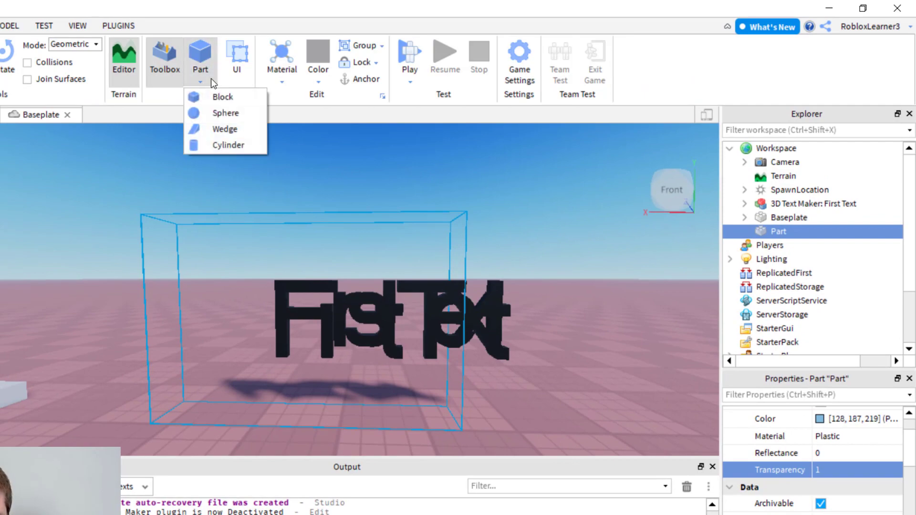
pyautogui.click(226, 99)
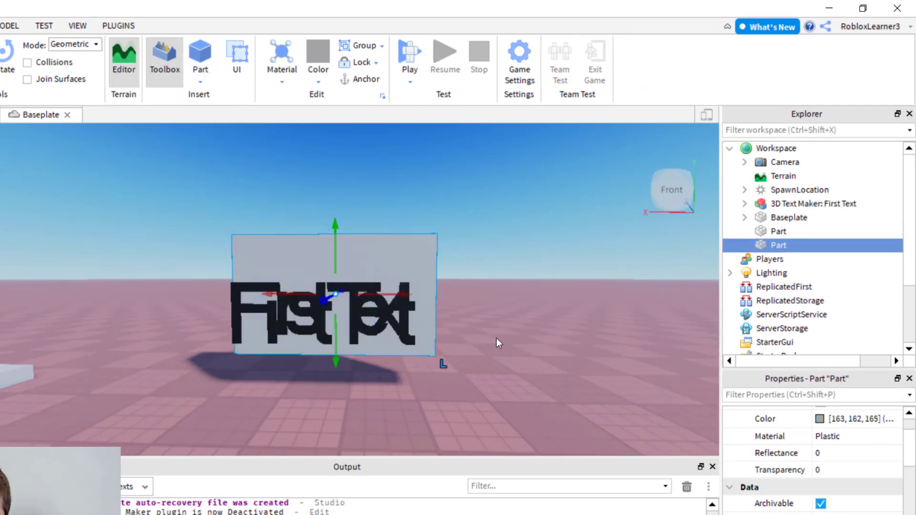
pyautogui.press('d')
pyautogui.press('w')
pyautogui.press('d')
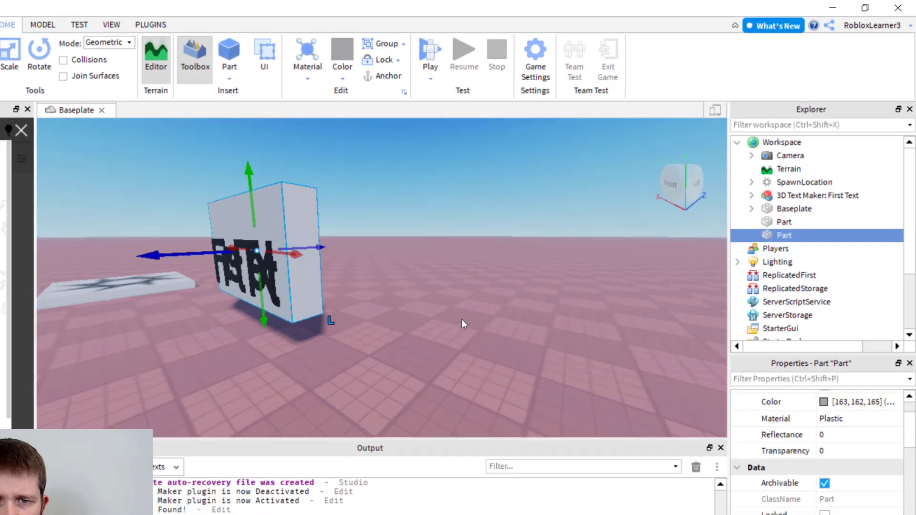